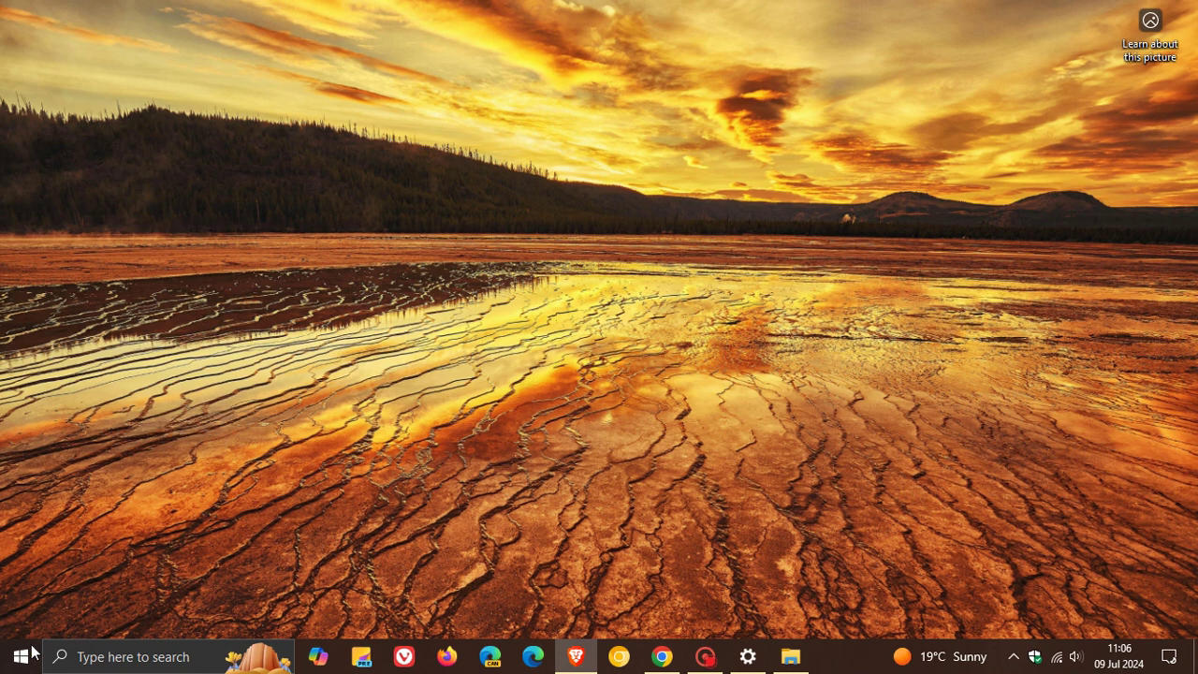
Open the Start menu and scroll the installed apps list down to the P section.
left_click(20, 656)
scroll(177, 255, "down", 3)
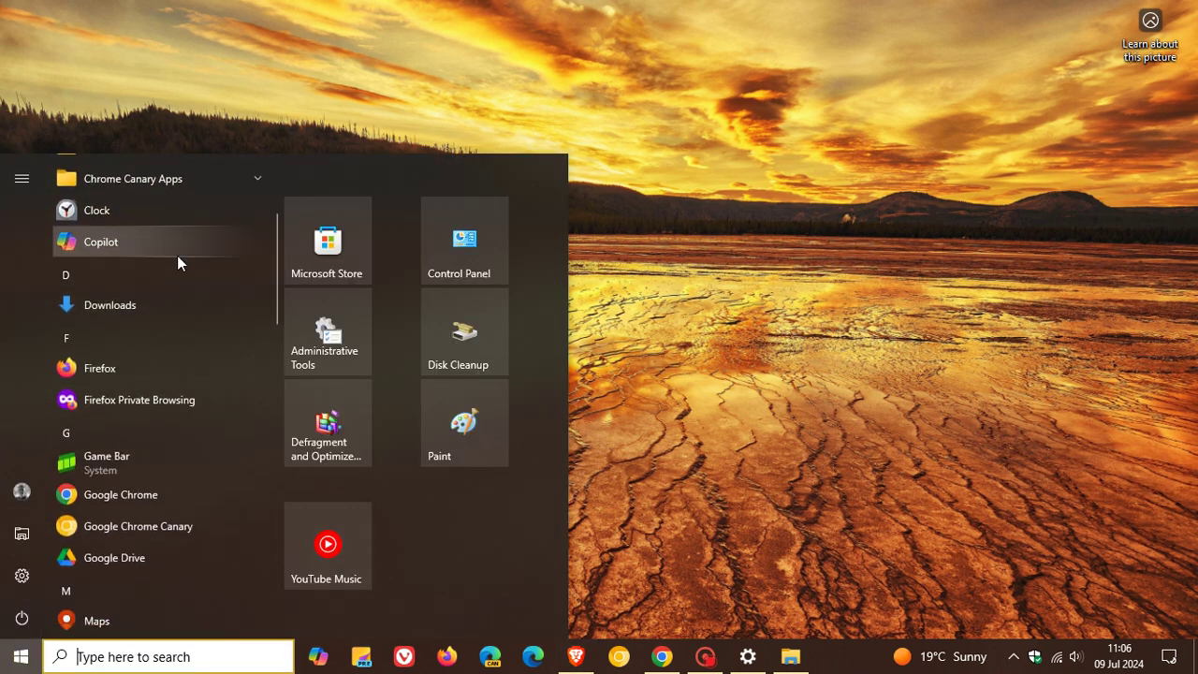
scroll(178, 257, "down", 3)
scroll(181, 262, "down", 3)
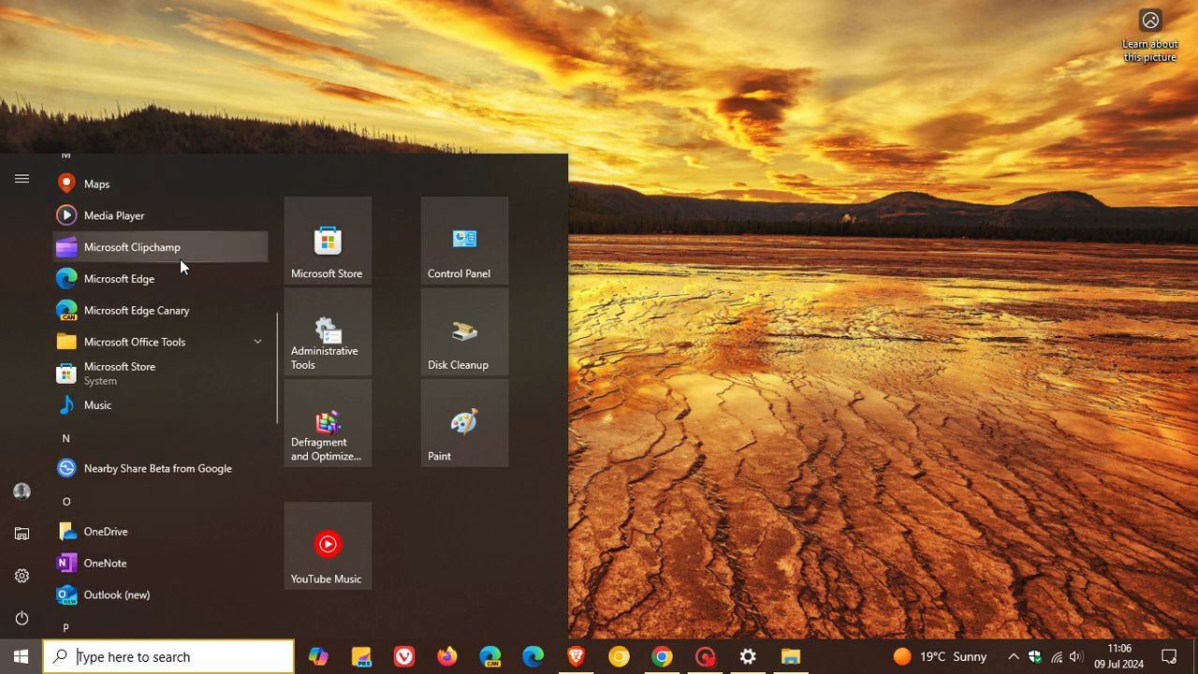
scroll(180, 260, "down", 3)
scroll(181, 260, "down", 1)
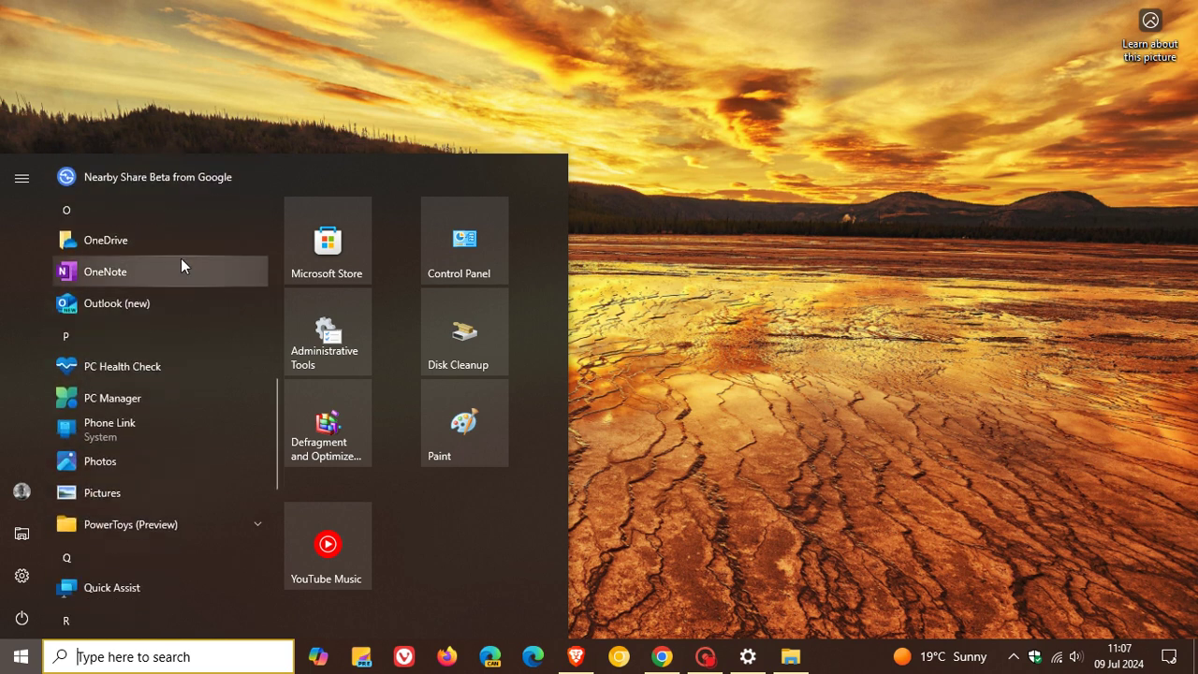
scroll(180, 261, "down", 2)
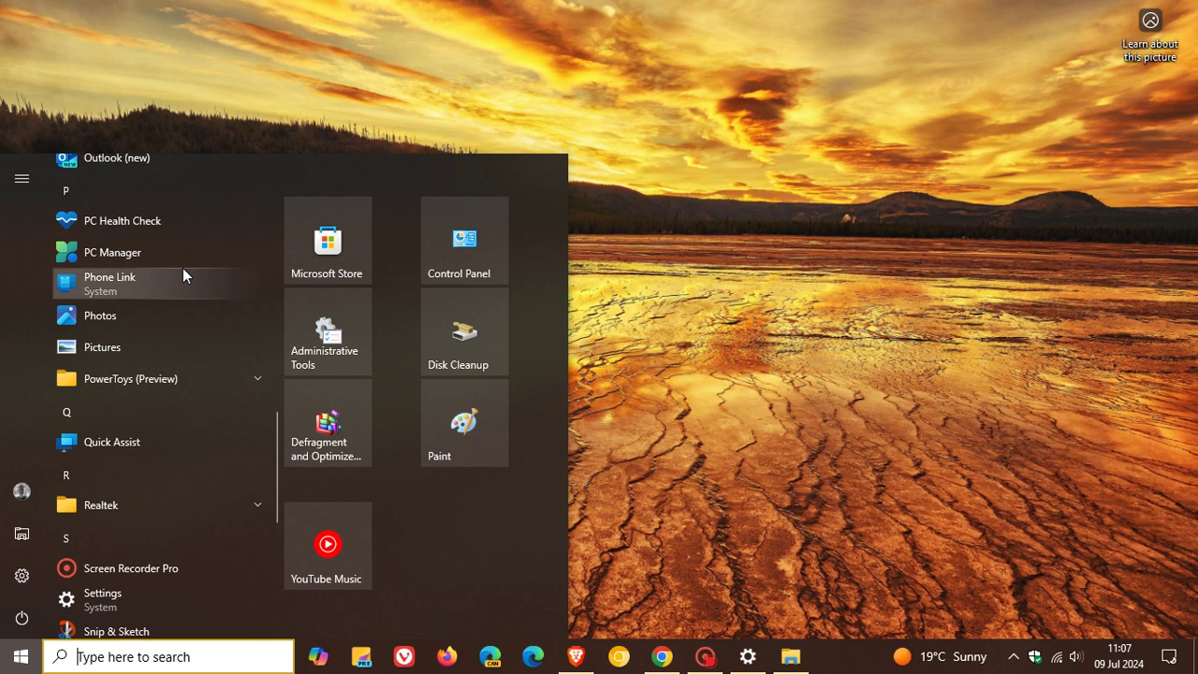
Launch PC Health Check, run Check now, and dismiss the failing result (TPM, unsupported processor).
left_click(172, 218)
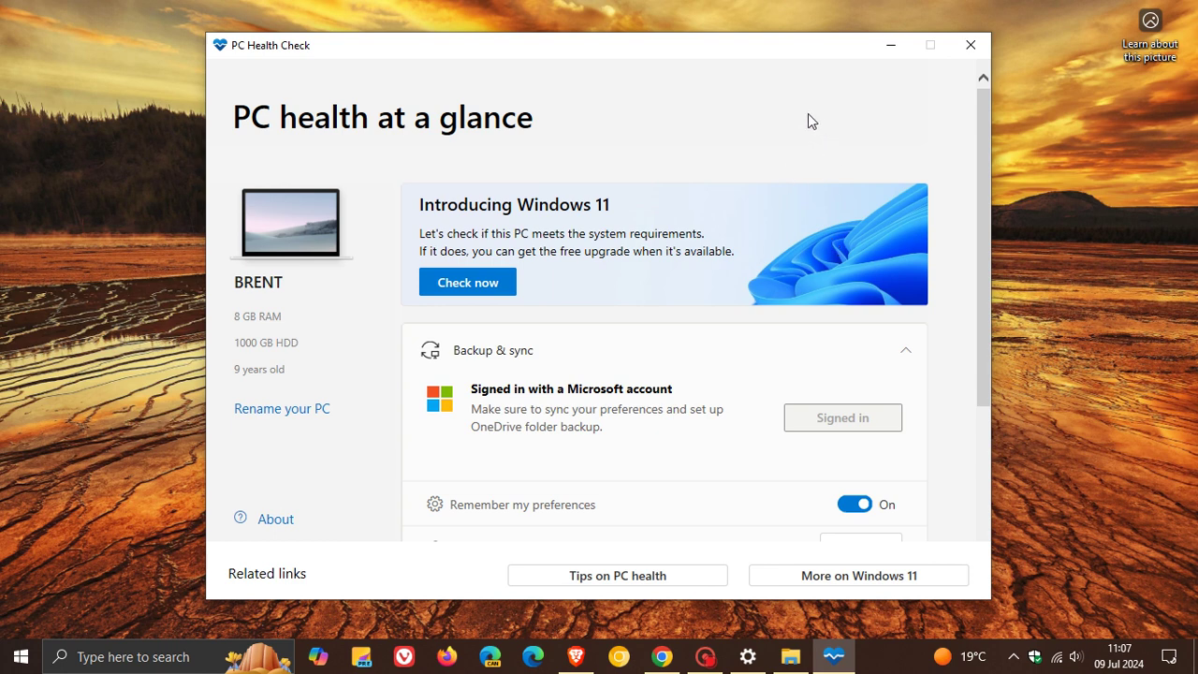
left_click(446, 281)
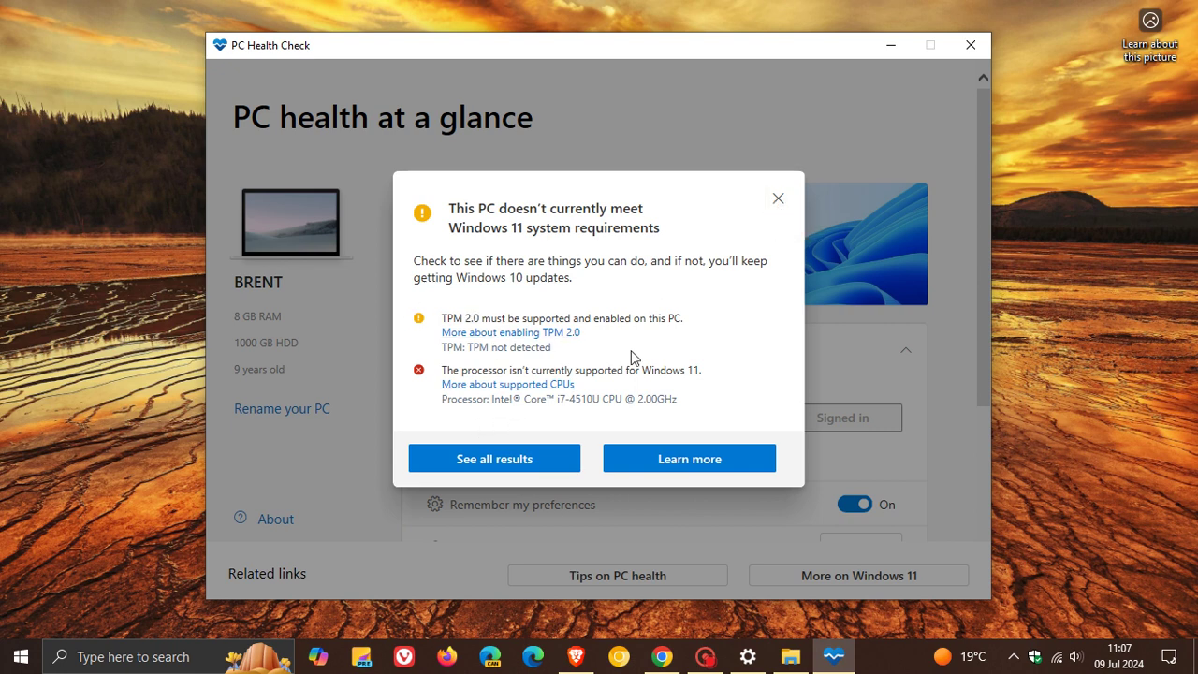
left_click(778, 197)
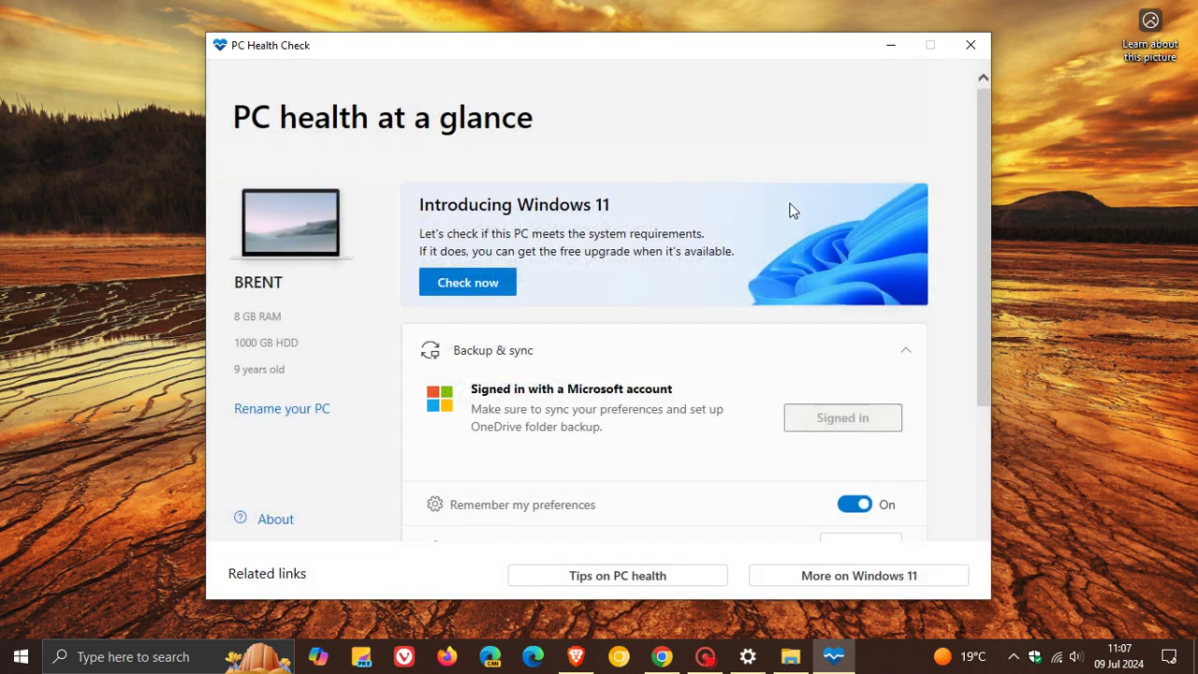
Close the PC Health Check window to return to the desktop.
left_click(973, 44)
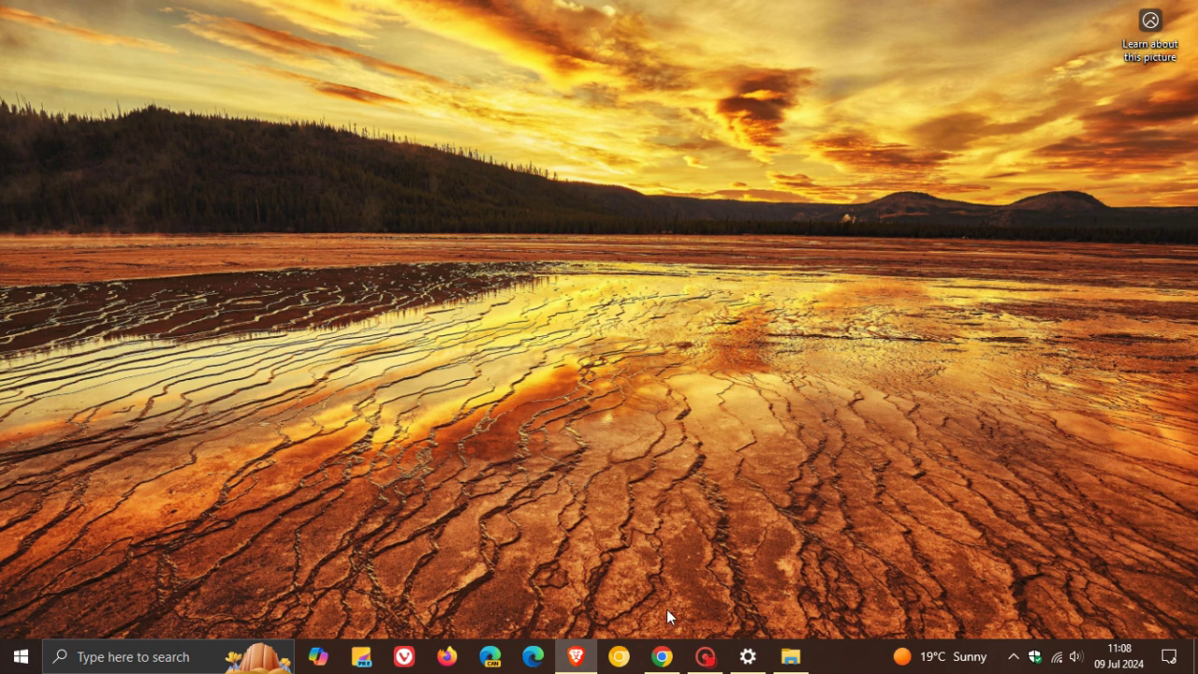
Bring Chrome forward on the WhyNotWin11 2.6.1.0 release page and expand its changelog.
left_click(661, 656)
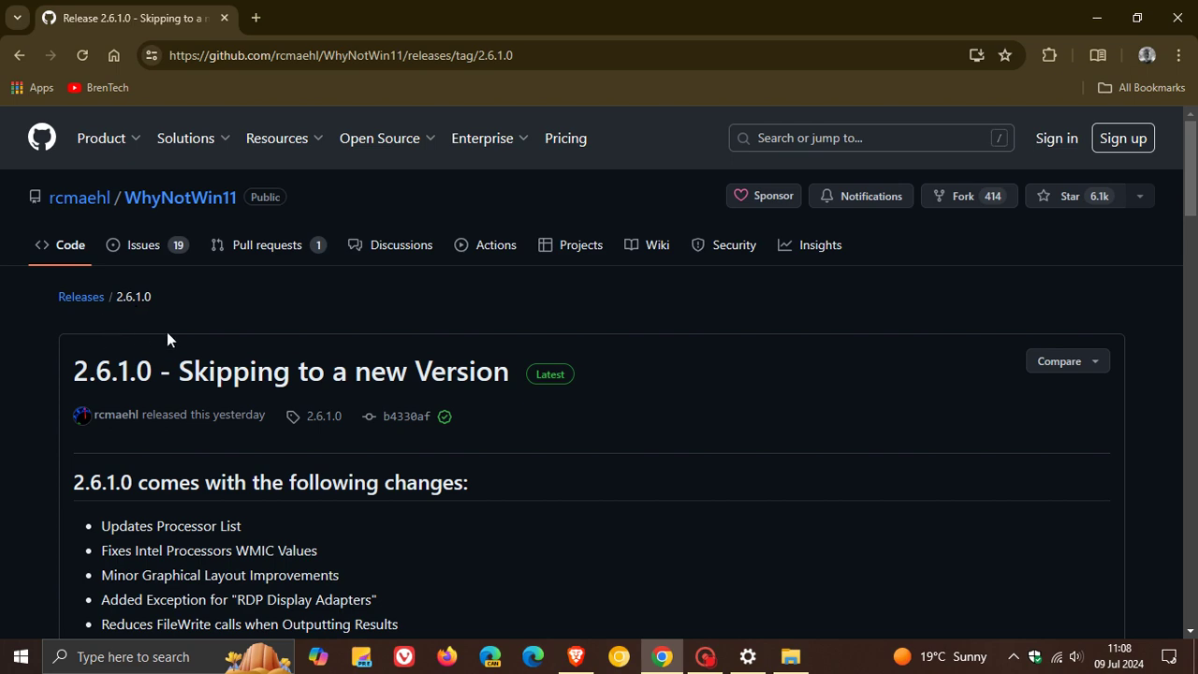
scroll(680, 348, "down", 2)
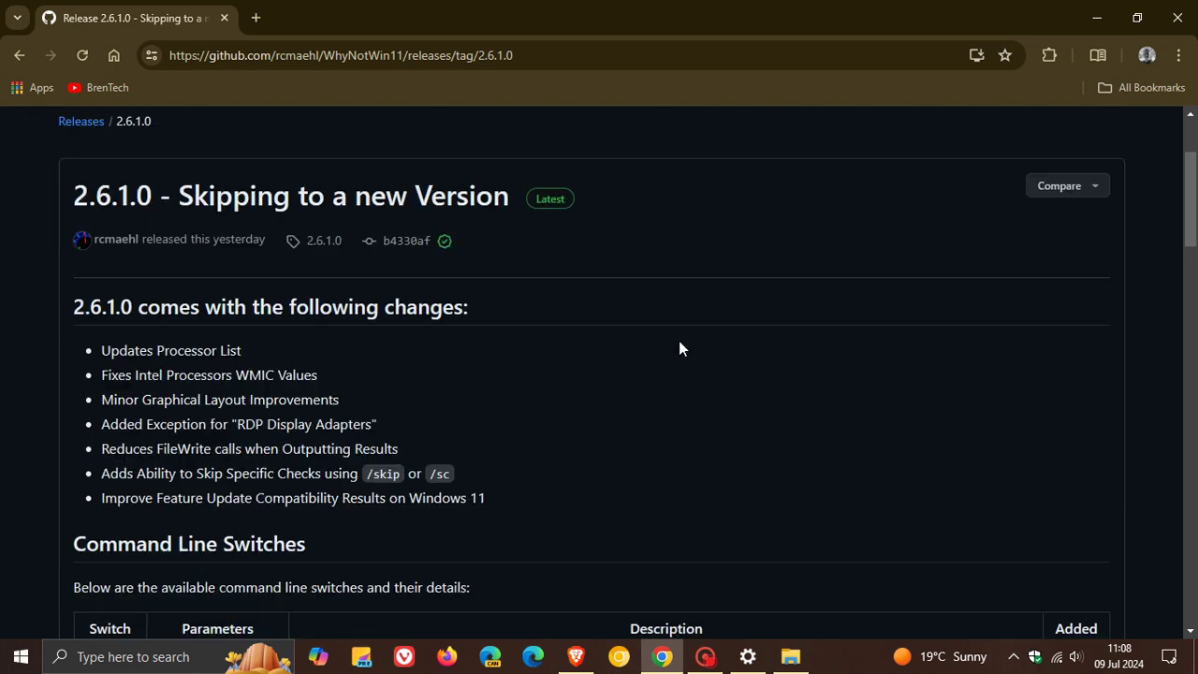
left_click(287, 348)
Scroll the release page down to the Assets list with WhyNotWin11.exe and the zip.
scroll(668, 351, "down", 15)
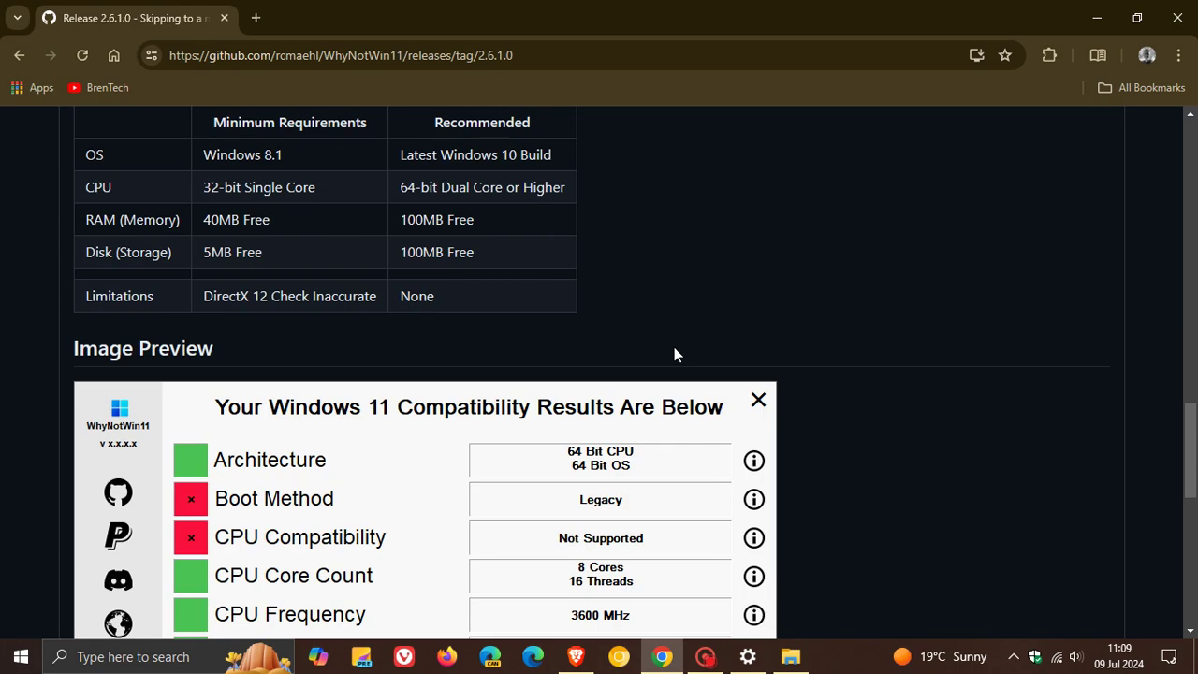
scroll(674, 352, "down", 8)
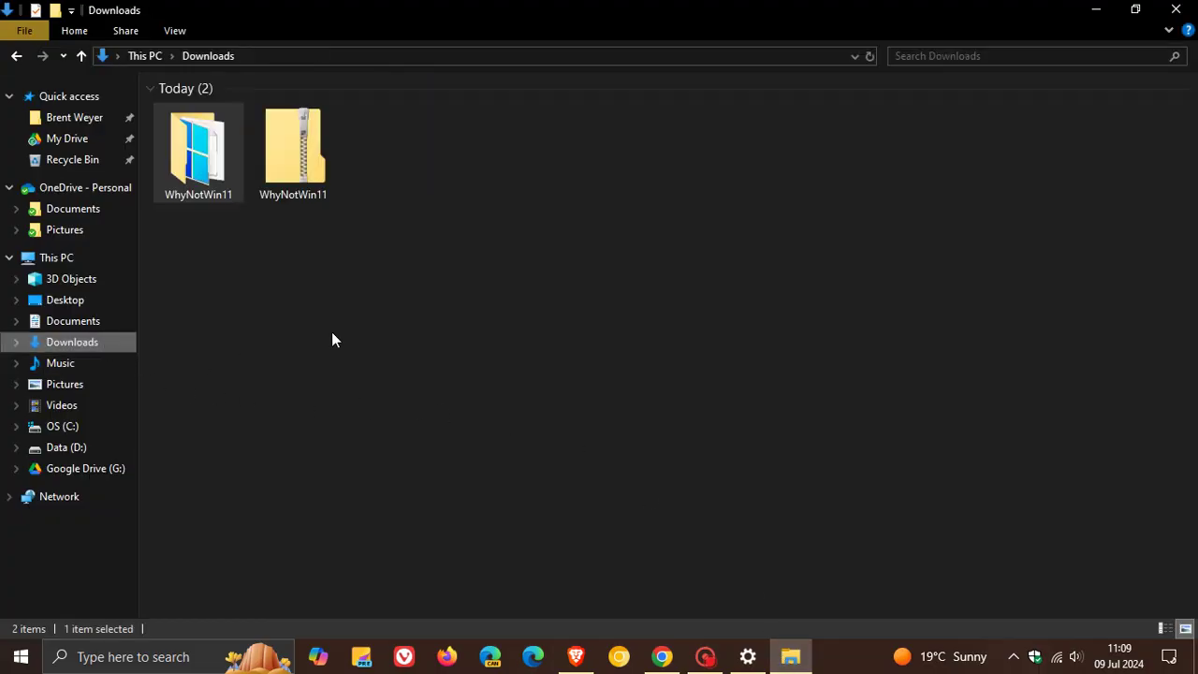
Check the downloaded zip's options, then open the extracted WhyNotWin11 folder and run WhyNotWin11.exe.
left_click(292, 149)
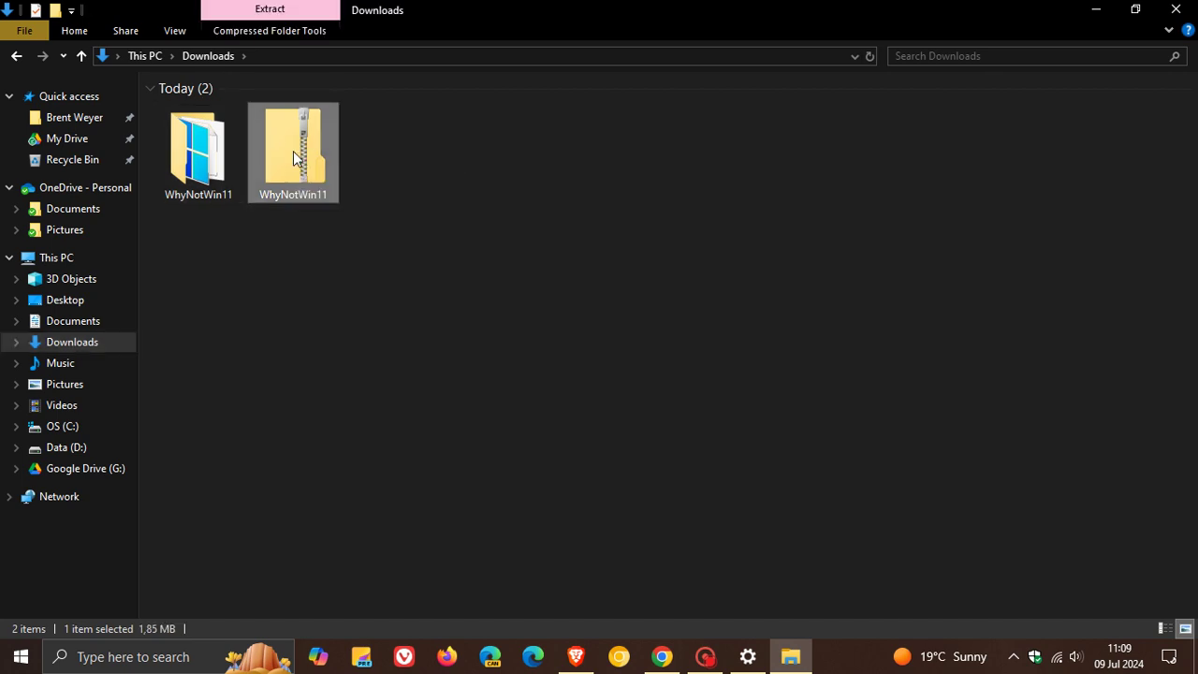
right_click(293, 150)
left_click(198, 149)
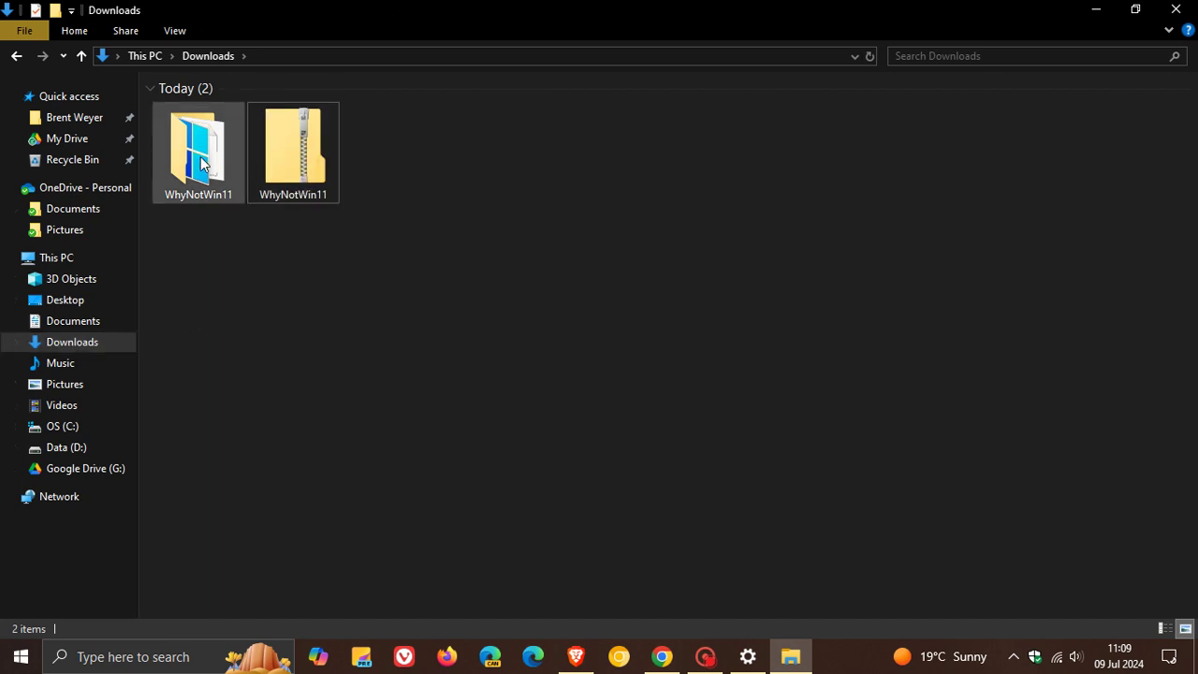
double_click(200, 155)
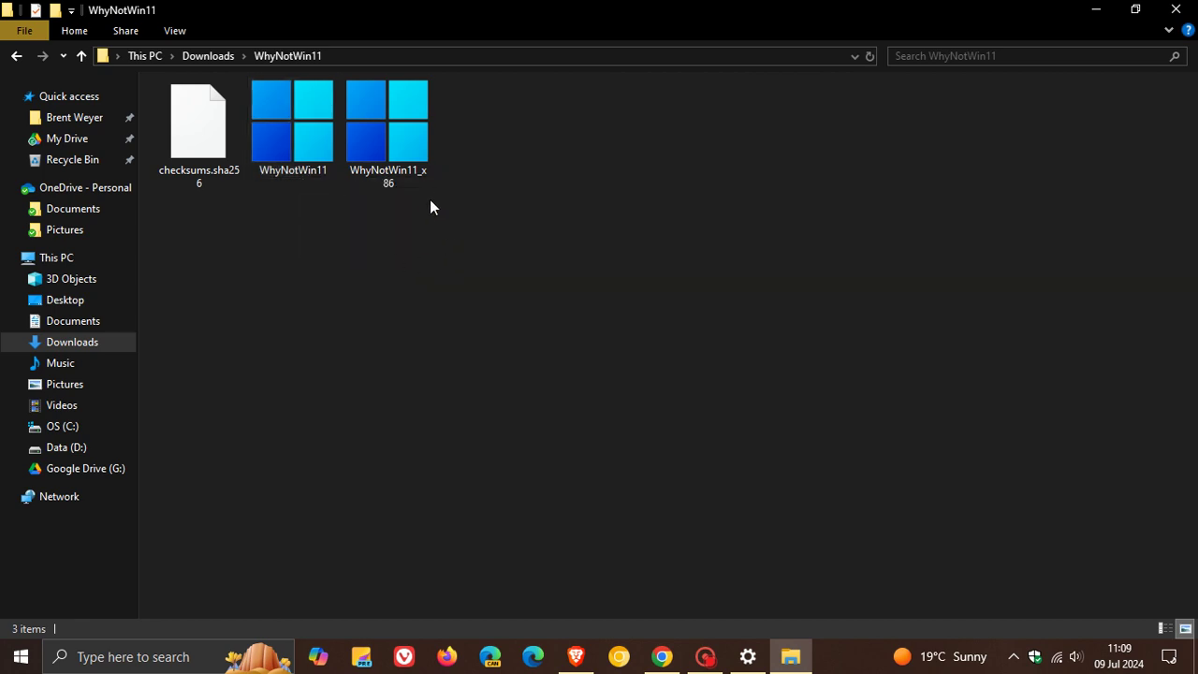
double_click(297, 129)
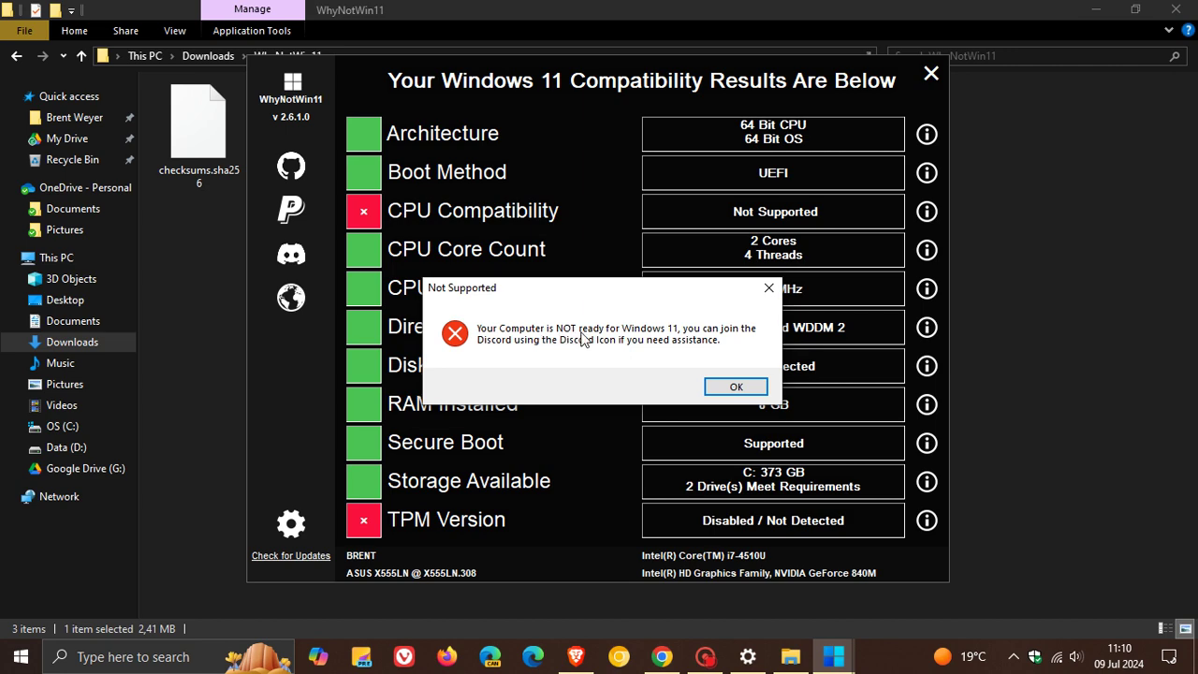
Dismiss the Not Supported message to reveal the CPU and TPM failures.
left_click(736, 387)
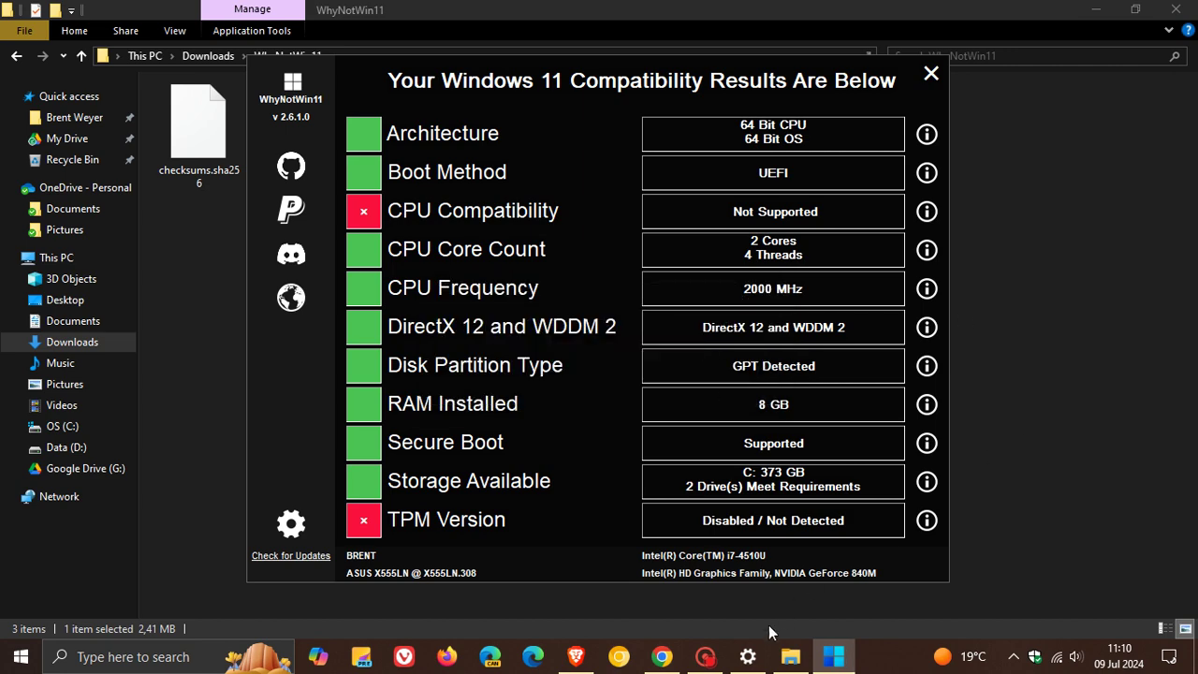
left_click(748, 656)
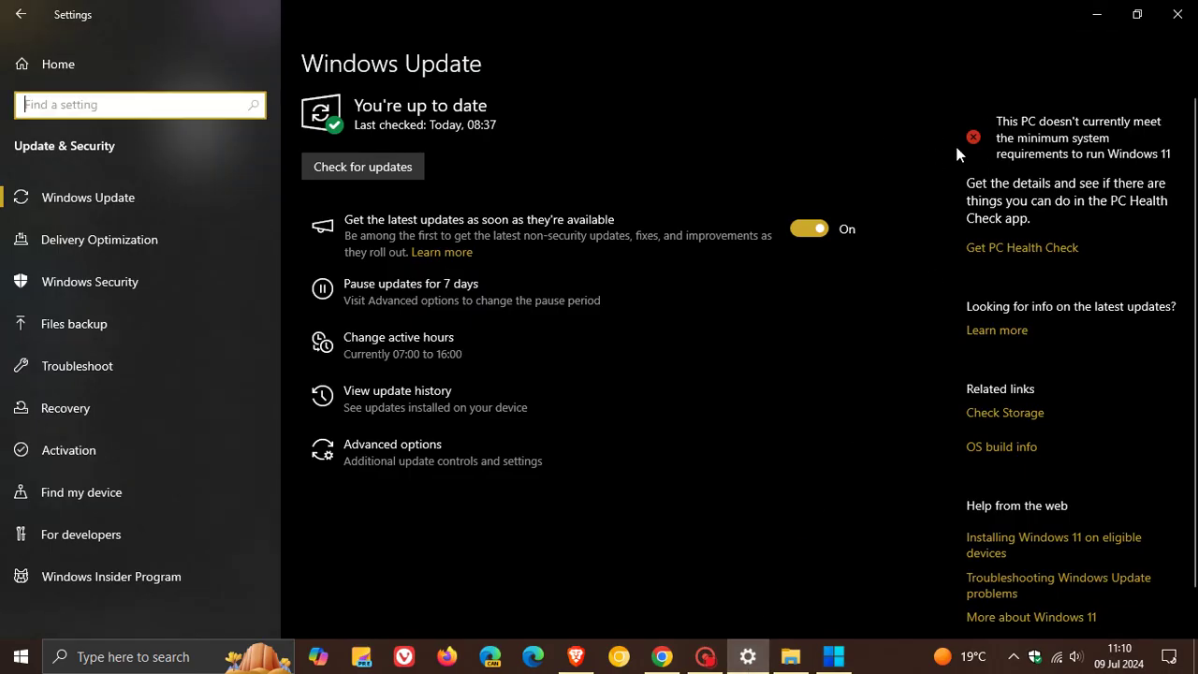
left_click(1099, 13)
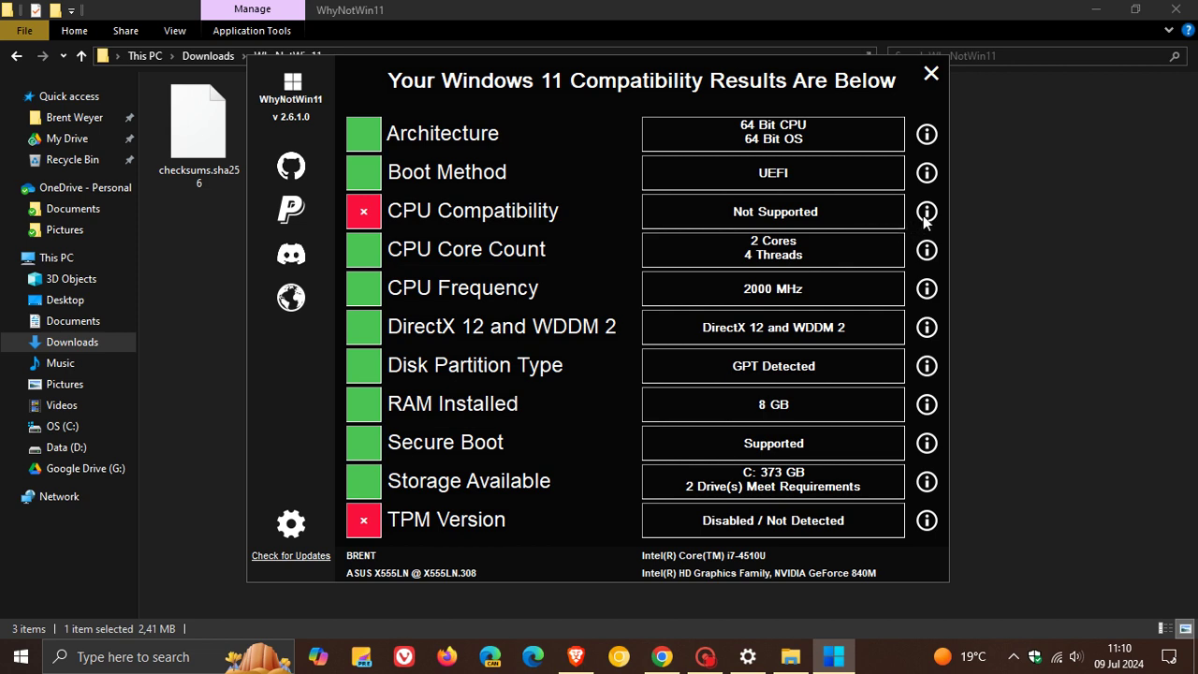
mouse_move(928, 221)
left_click(318, 560)
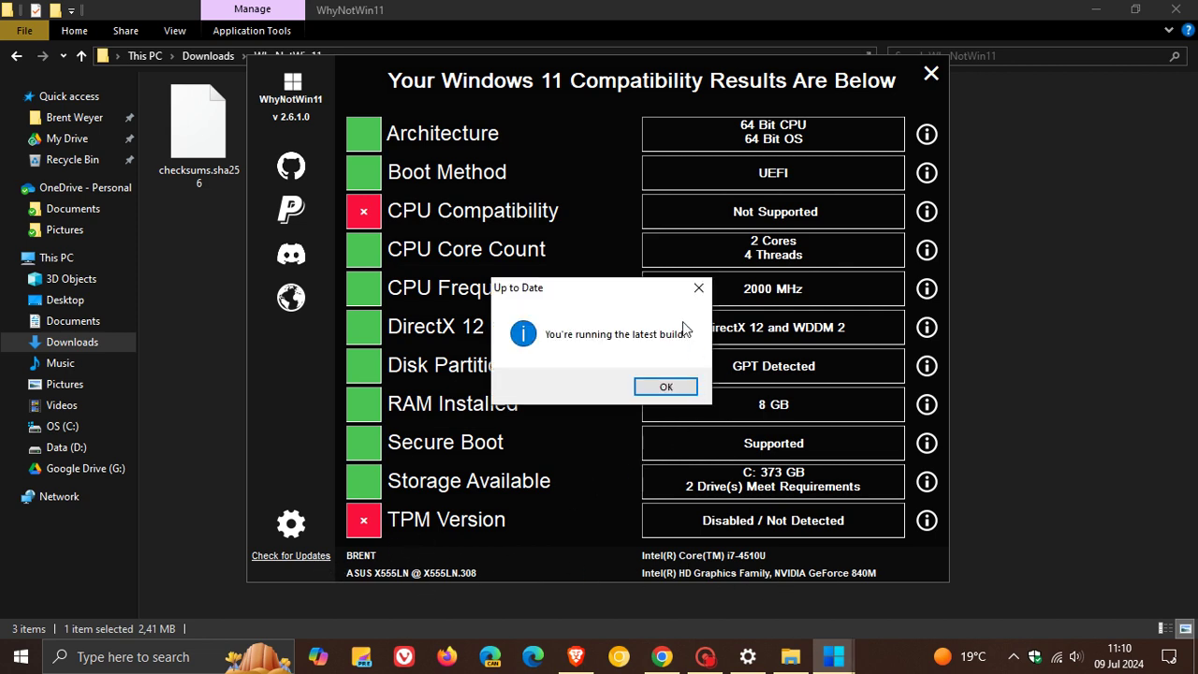
left_click(662, 385)
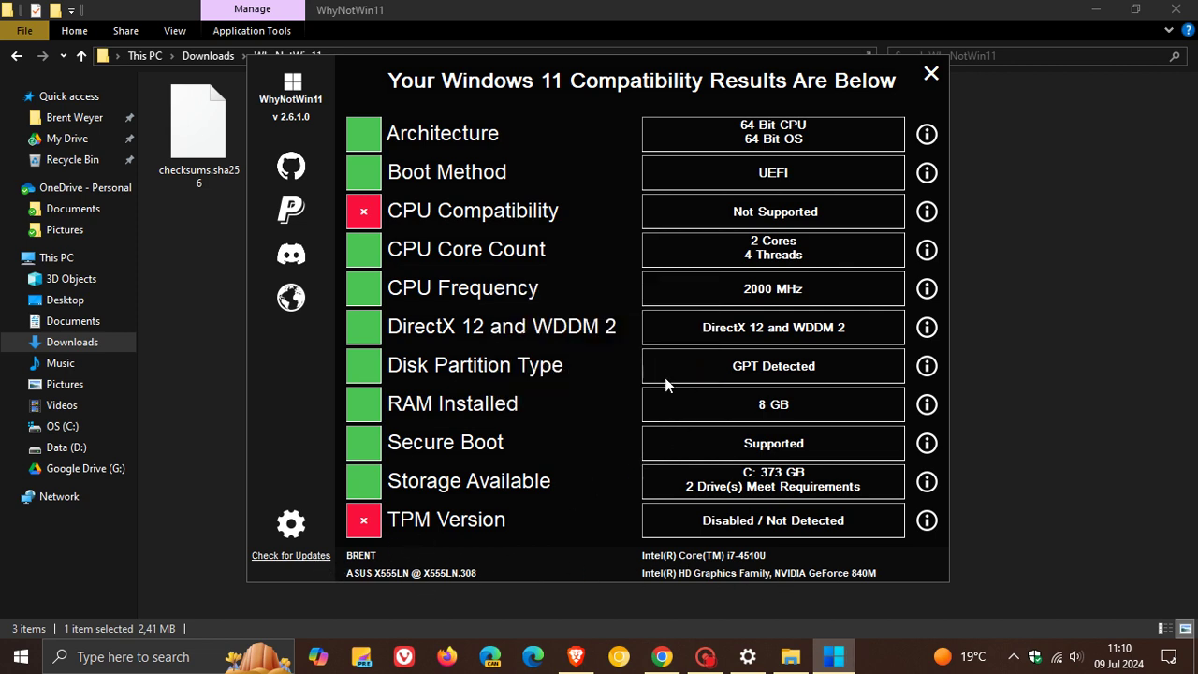
View the settings and guides page, close WhyNotWin11, and dismiss the Not Supported message.
left_click(291, 523)
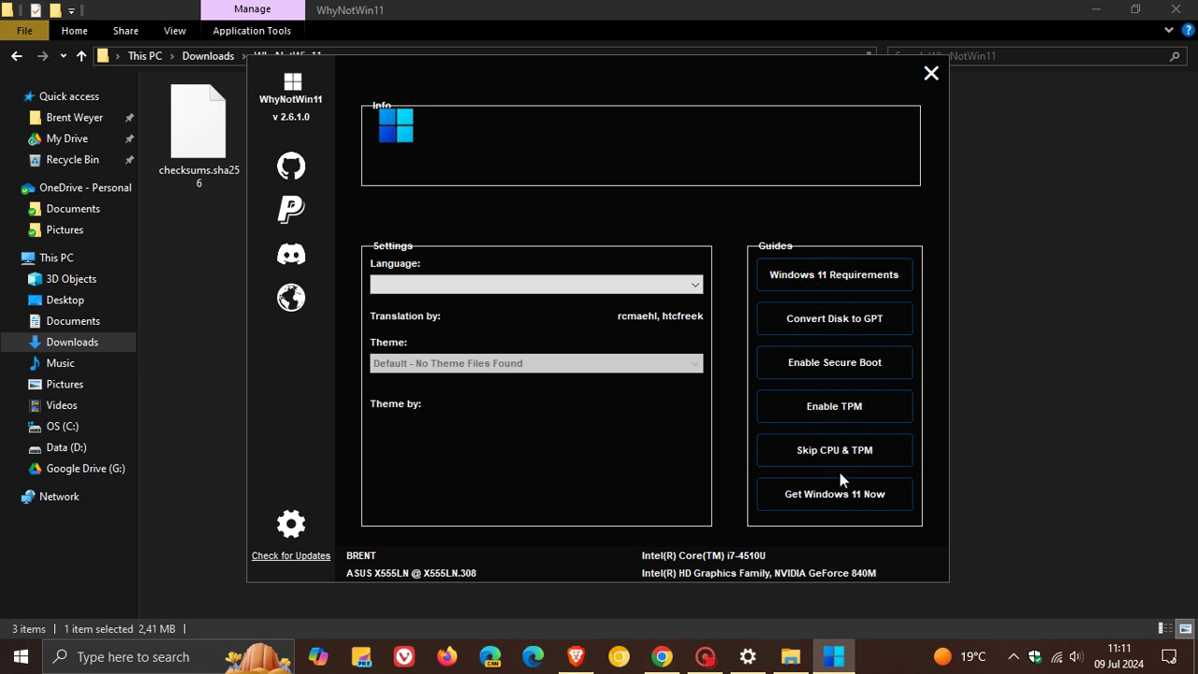
left_click(931, 74)
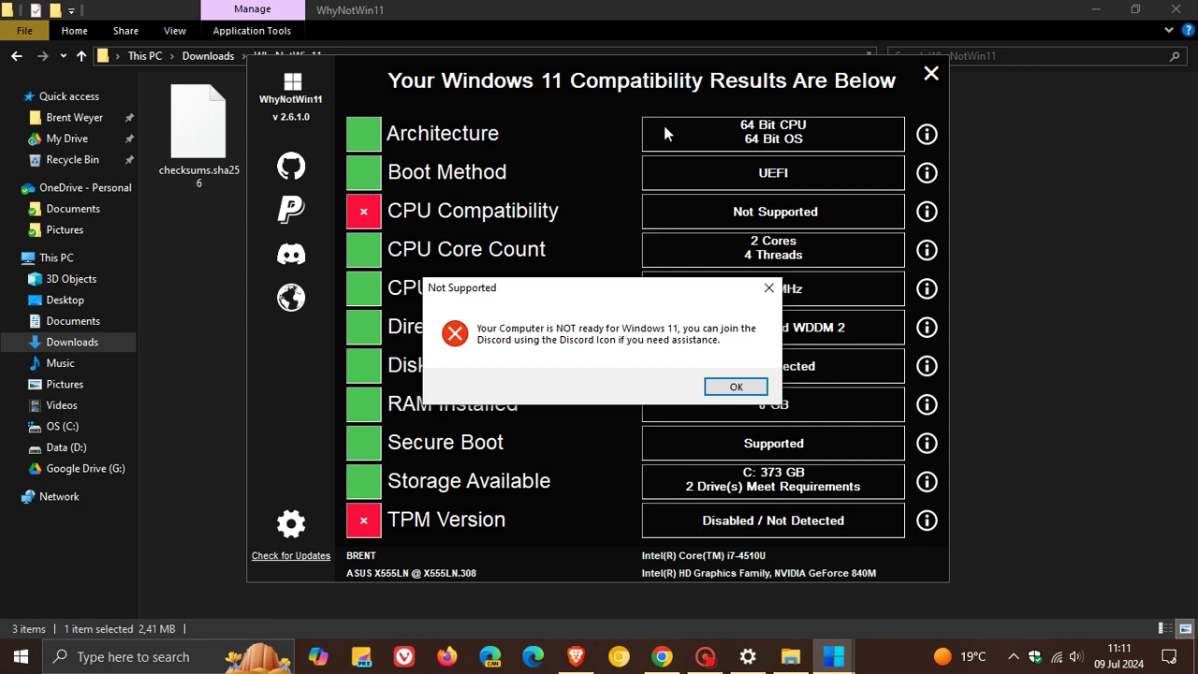
left_click(754, 386)
Close the results window and minimize File Explorer and Chrome, leaving the bare desktop.
left_click(930, 74)
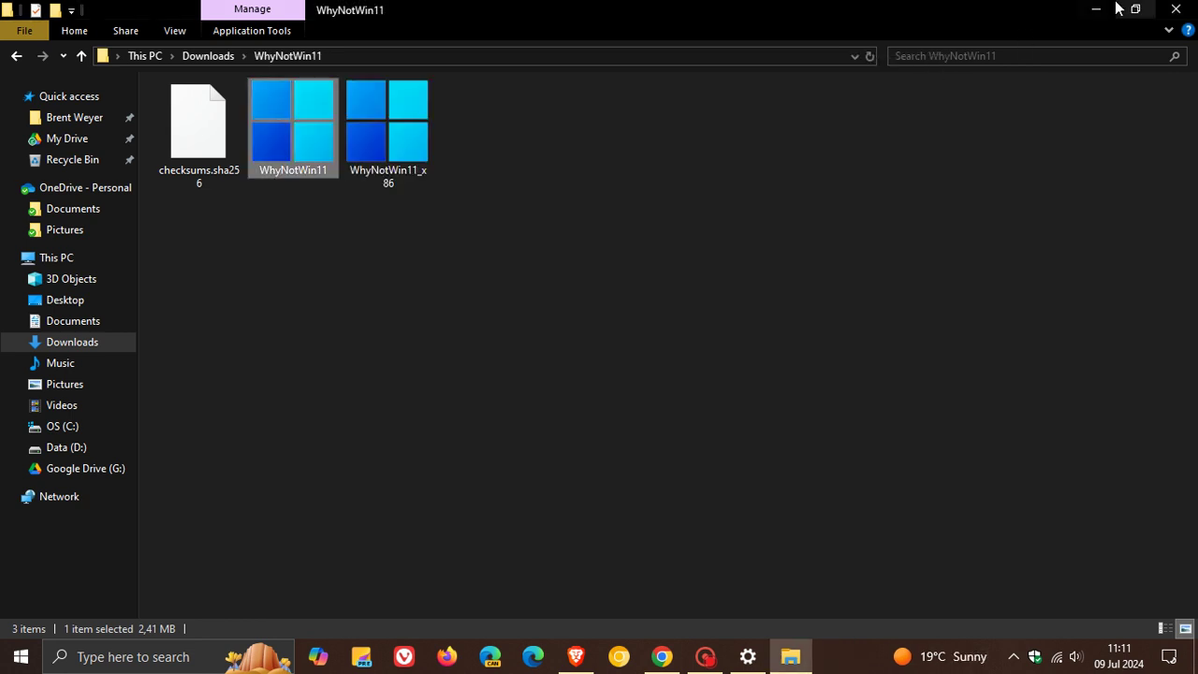
left_click(1096, 8)
left_click(1096, 9)
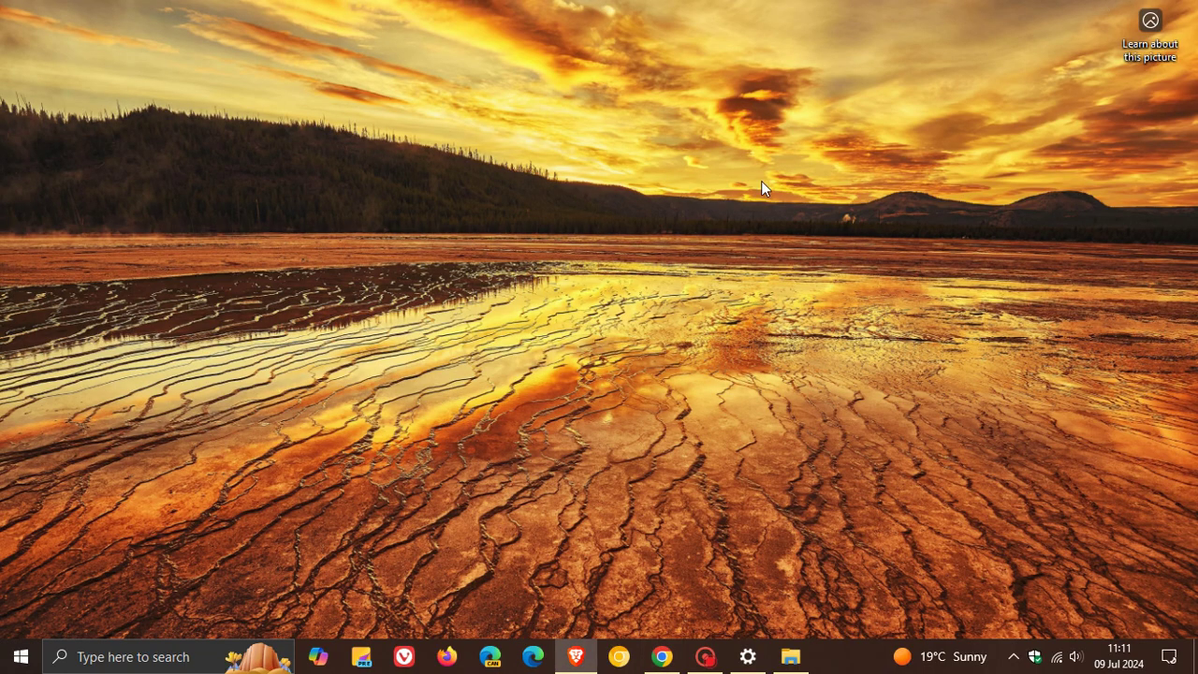